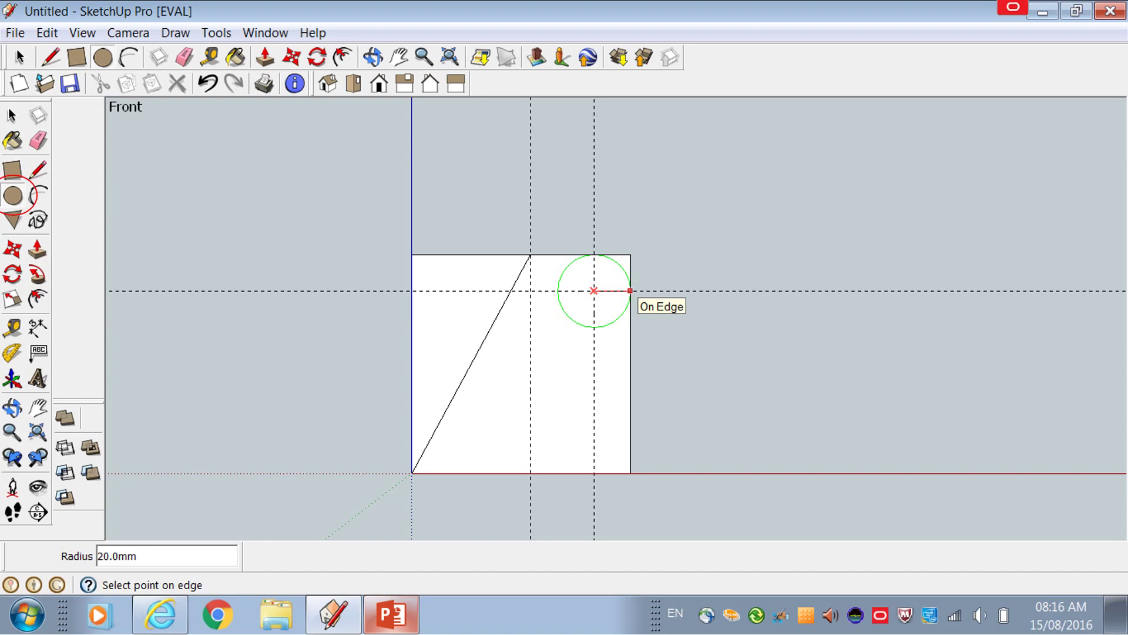
Fix the 20 mm head circle and arc the right side down to the square's bottom-right corner
click(630, 291)
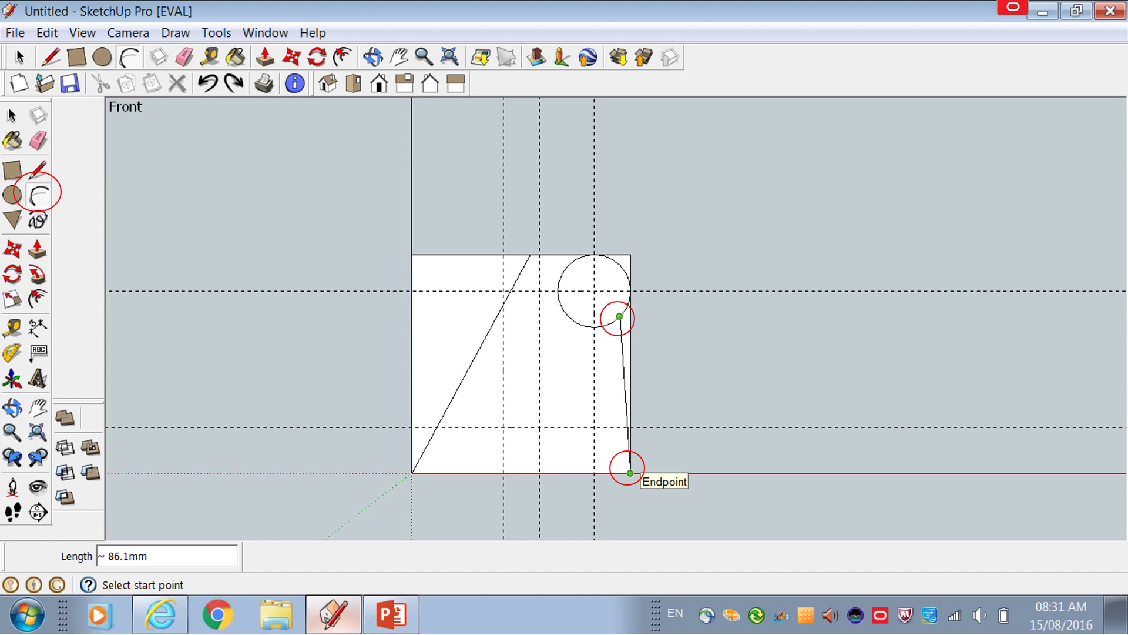
click(630, 473)
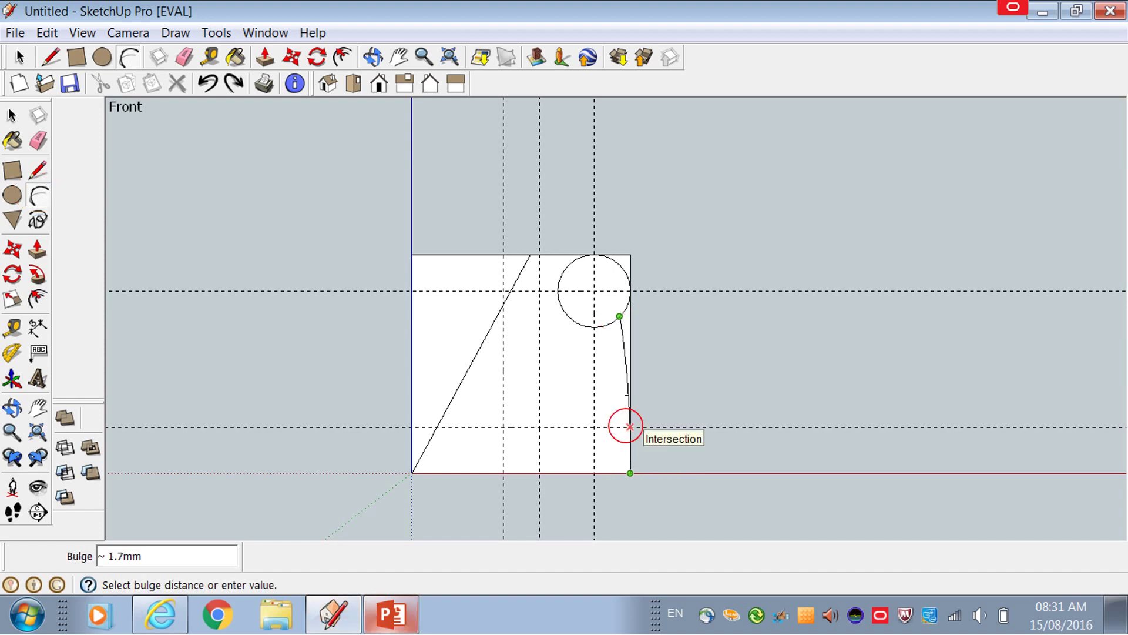
click(630, 426)
click(576, 322)
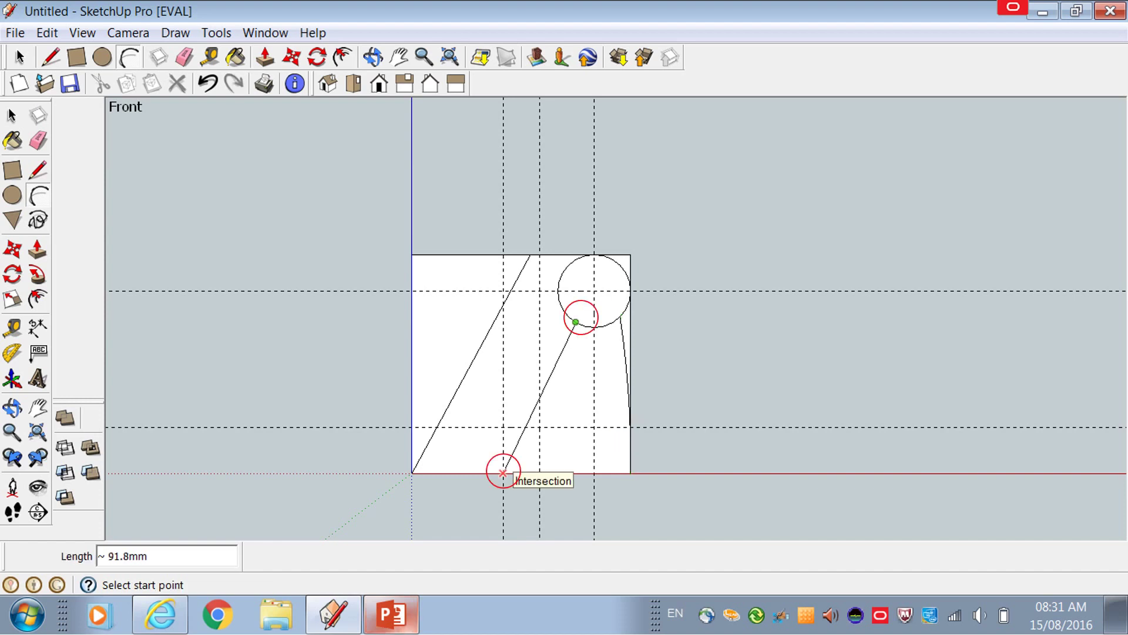
Draw the left body curve to the base line and place the small arch's ends
click(503, 473)
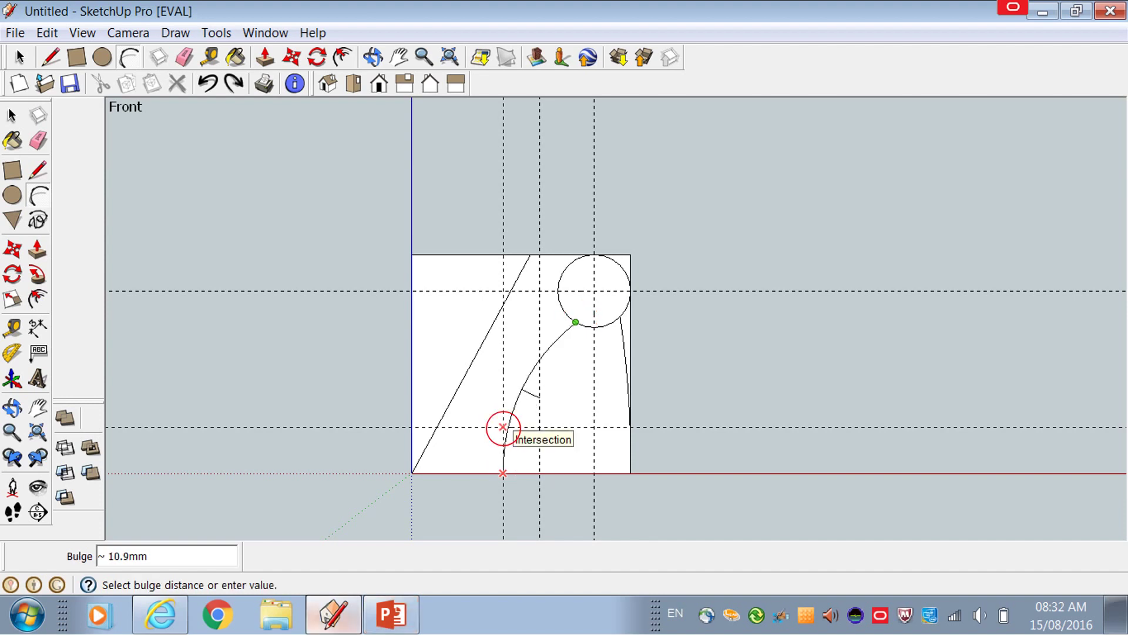
click(502, 427)
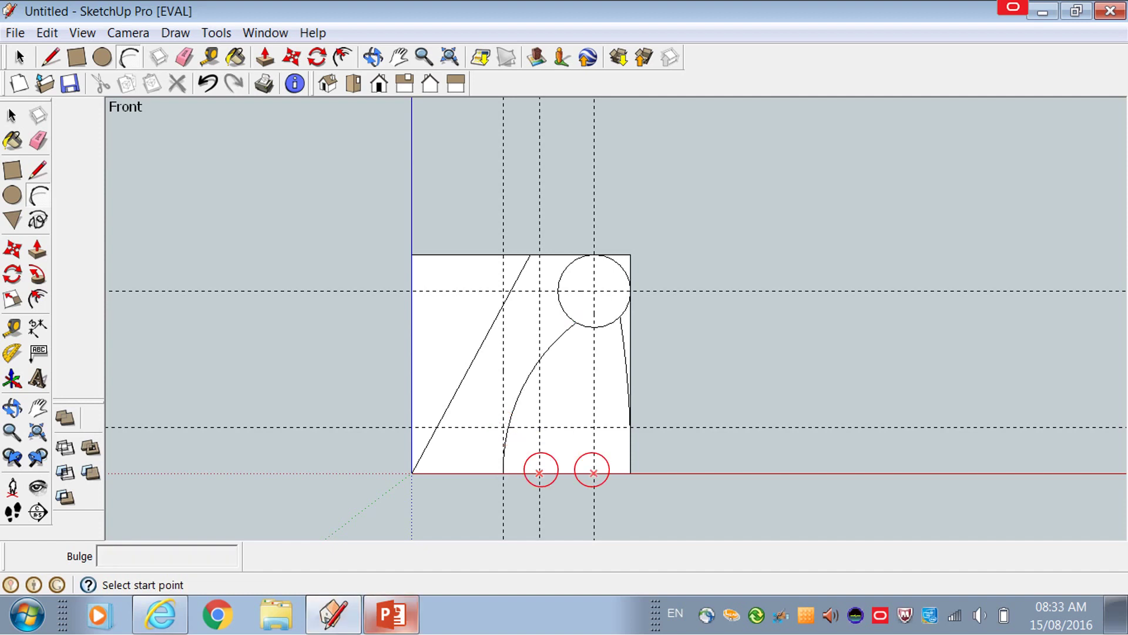
click(539, 473)
click(594, 473)
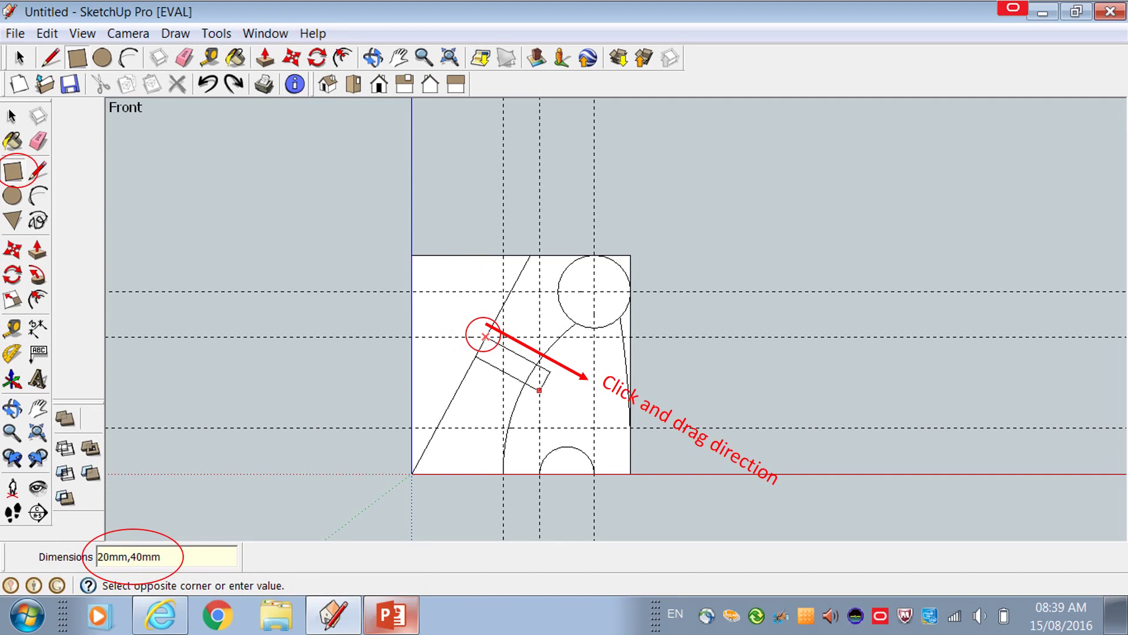
Confirm the 20mm by 40mm arm rectangle
key(Return)
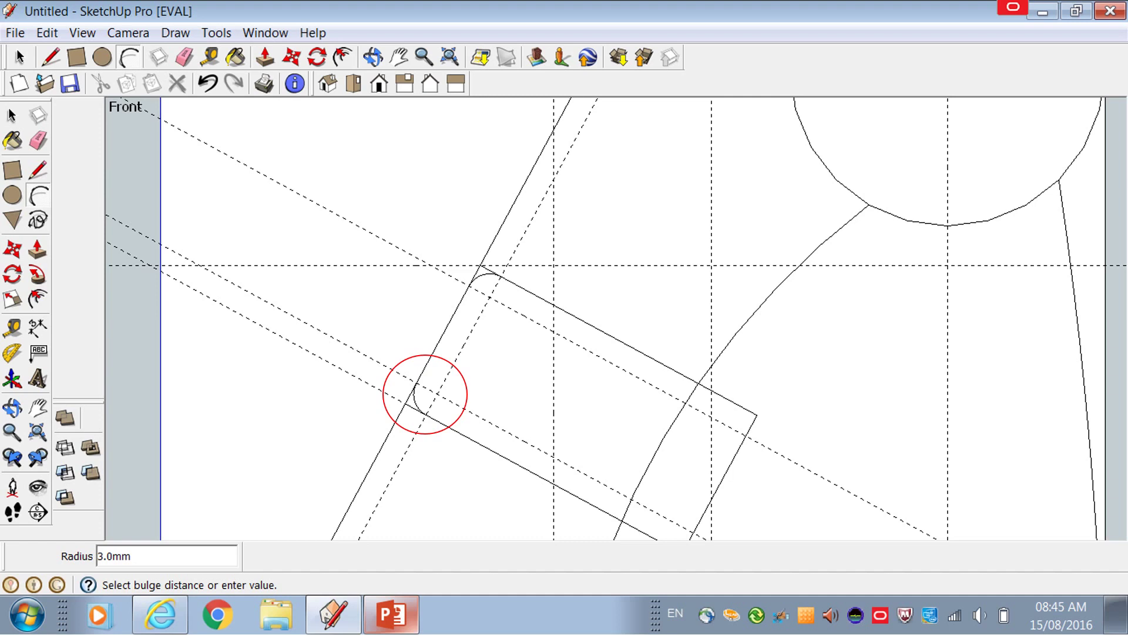
Start rounding the arm rectangle's next corner with an arc
click(836, 178)
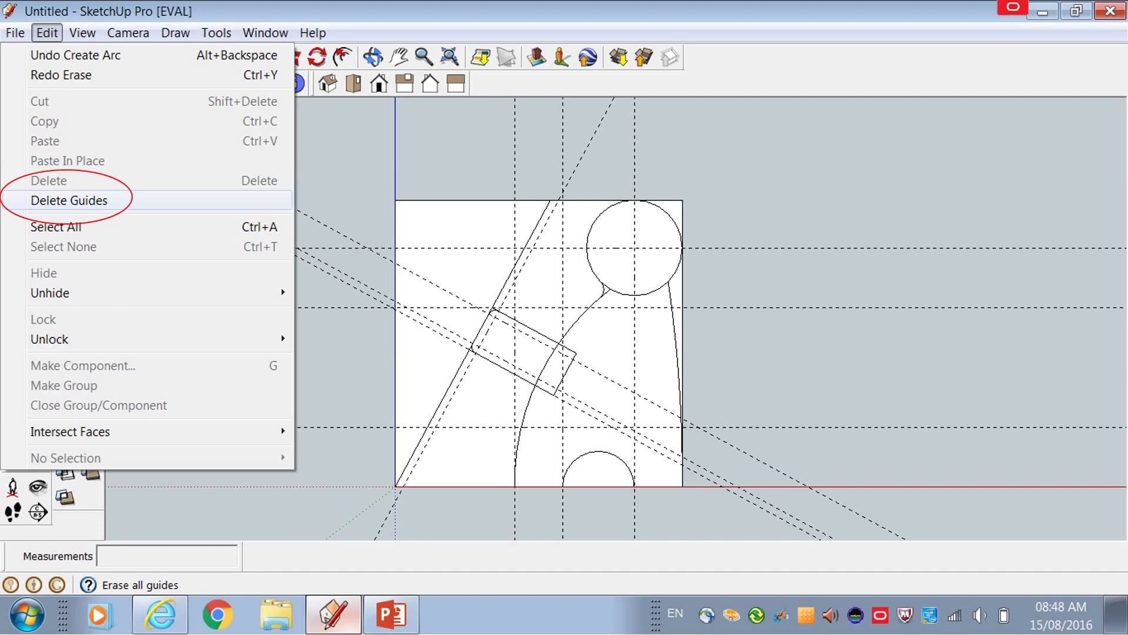
Delete all guides and erase the diagonal, the head's inner arc and the lines inside the arm
click(69, 200)
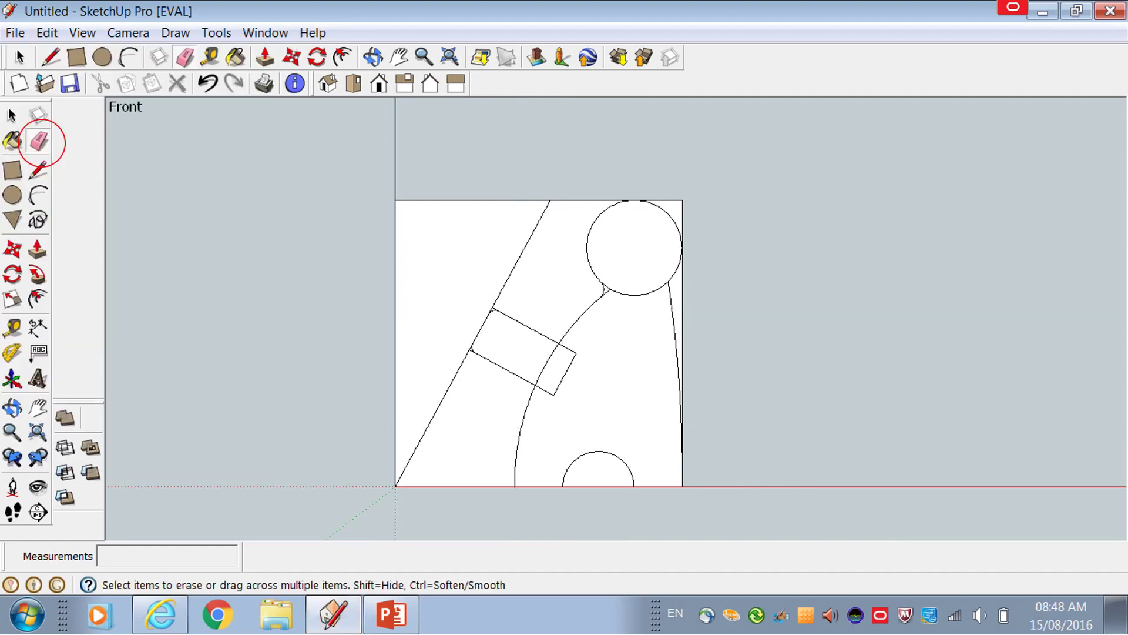
click(520, 254)
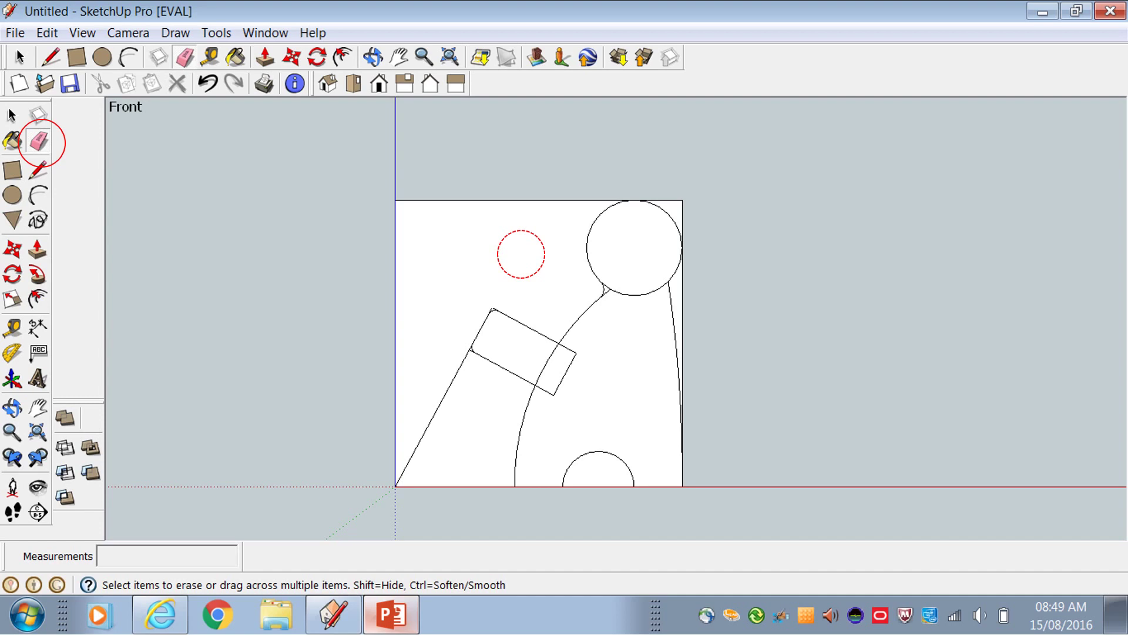
scroll(526, 303, up, 5)
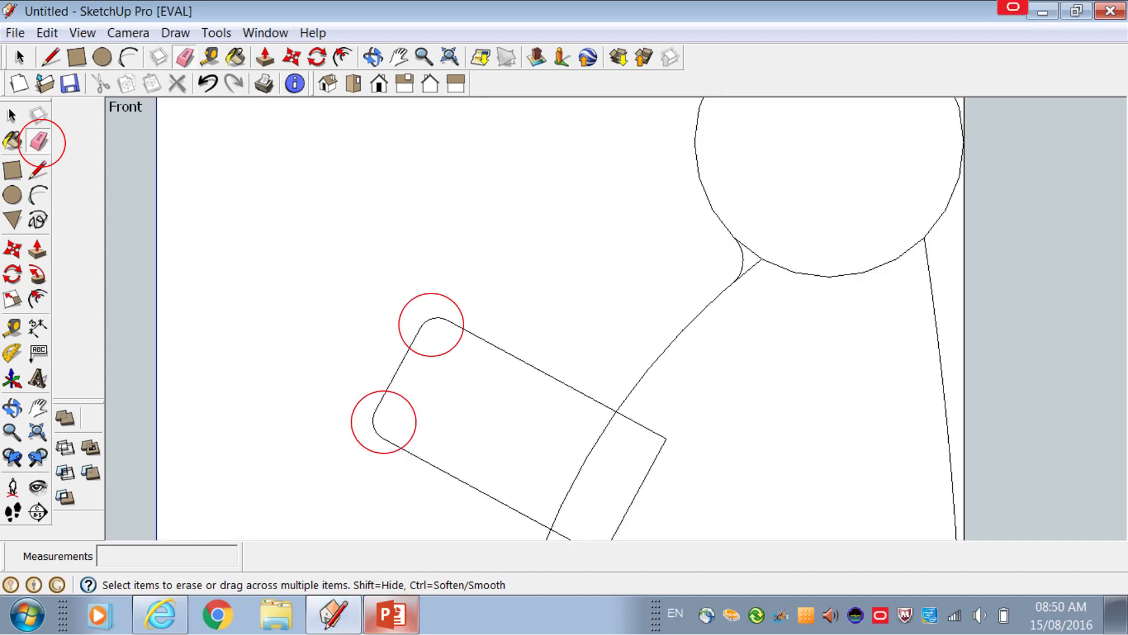
drag(764, 265, 729, 260)
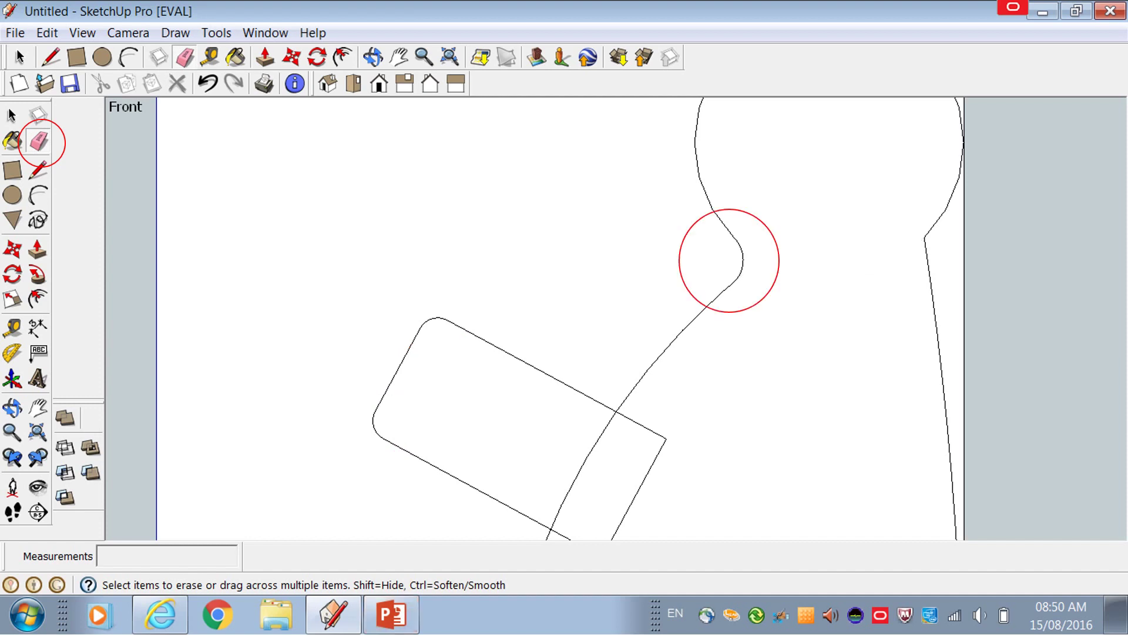
scroll(541, 348, down, 2)
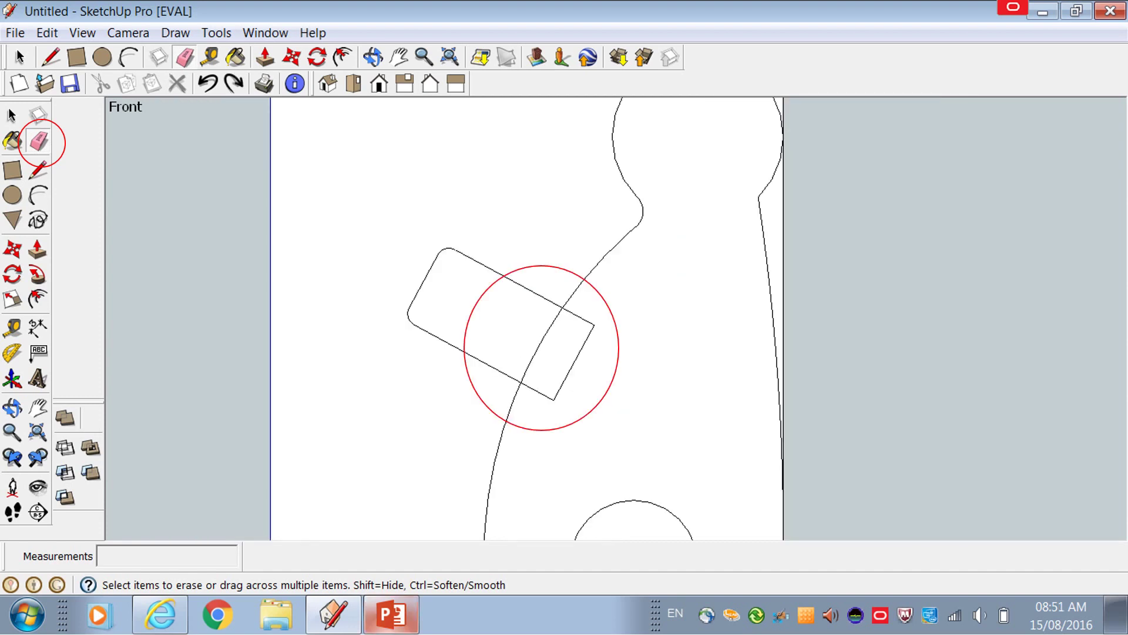
click(539, 347)
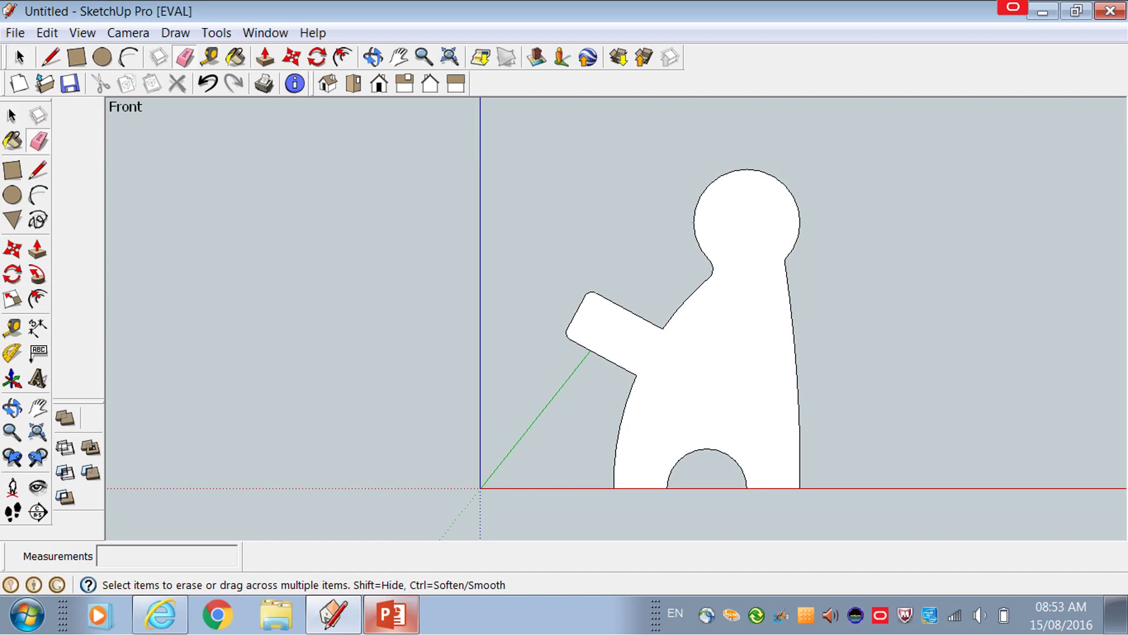
In isometric view, push the figure face out 20 mm into a solid
click(328, 83)
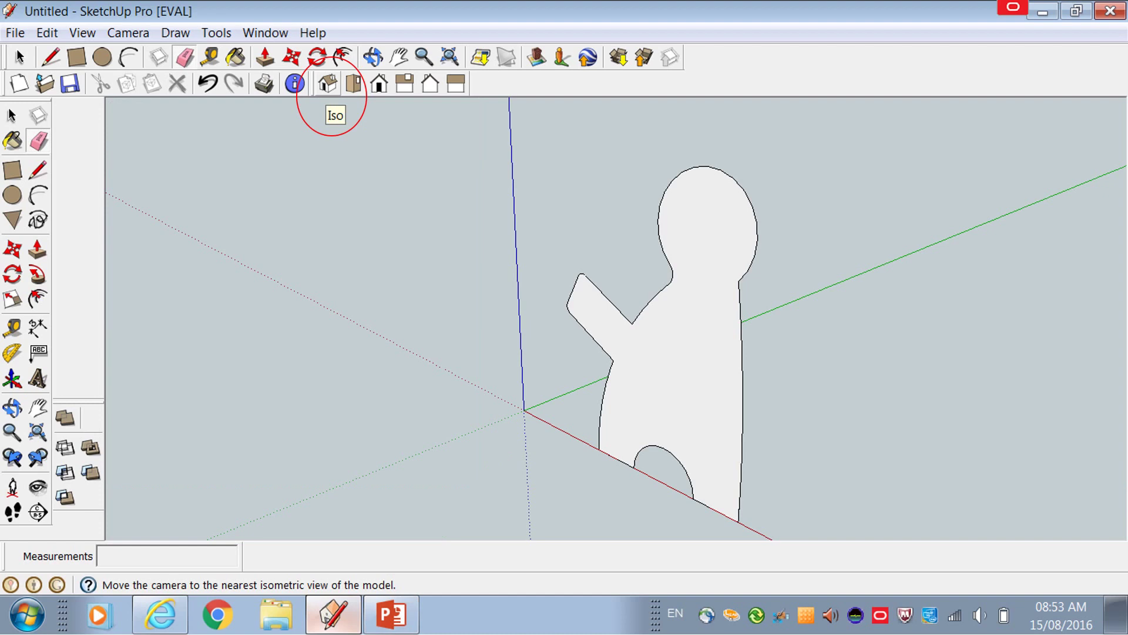
key(p)
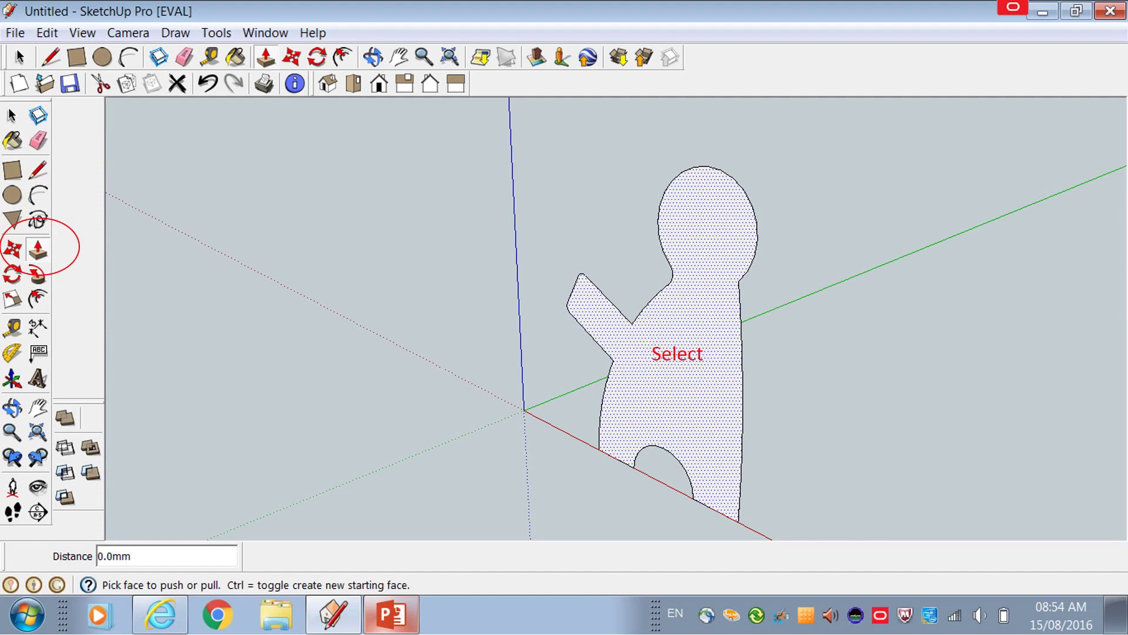
text(20)
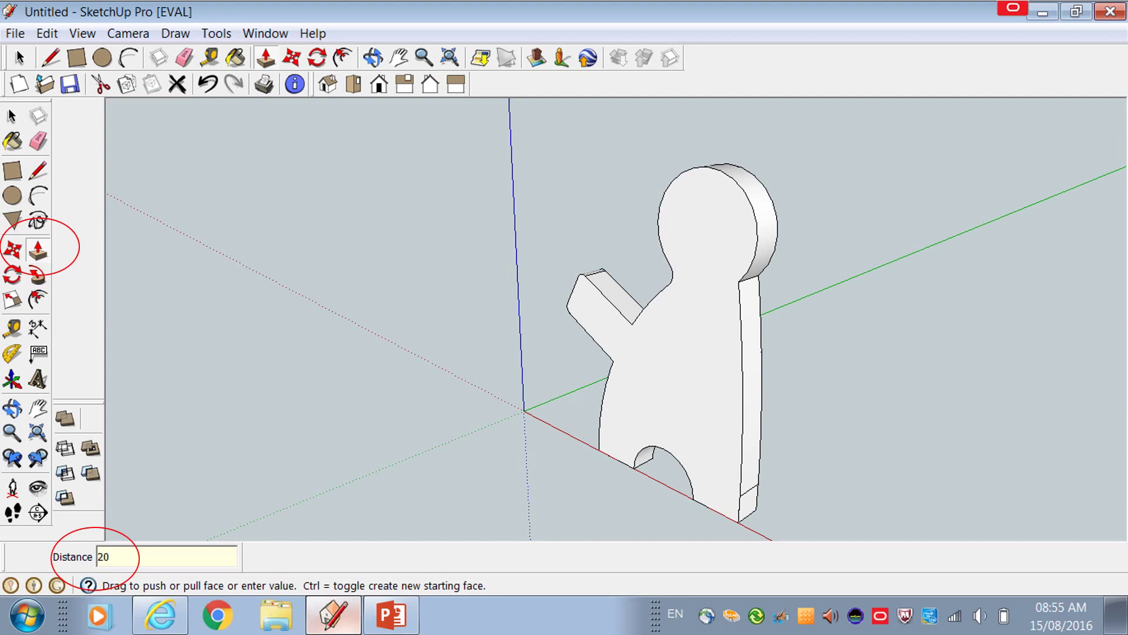
key(Return)
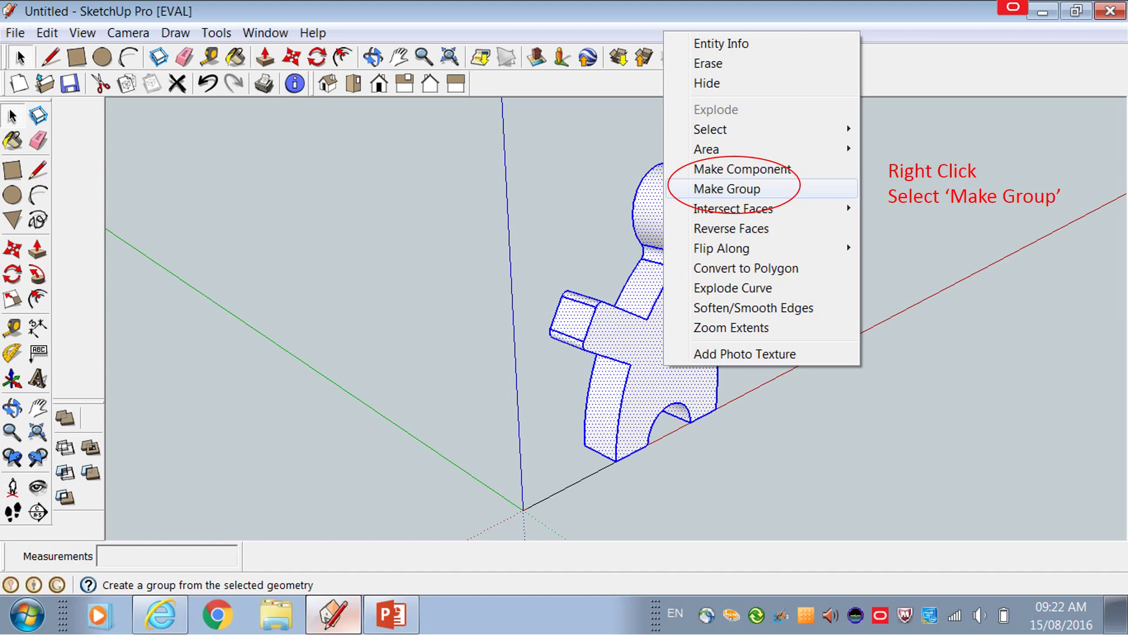
Make the extruded figure into a group
click(727, 189)
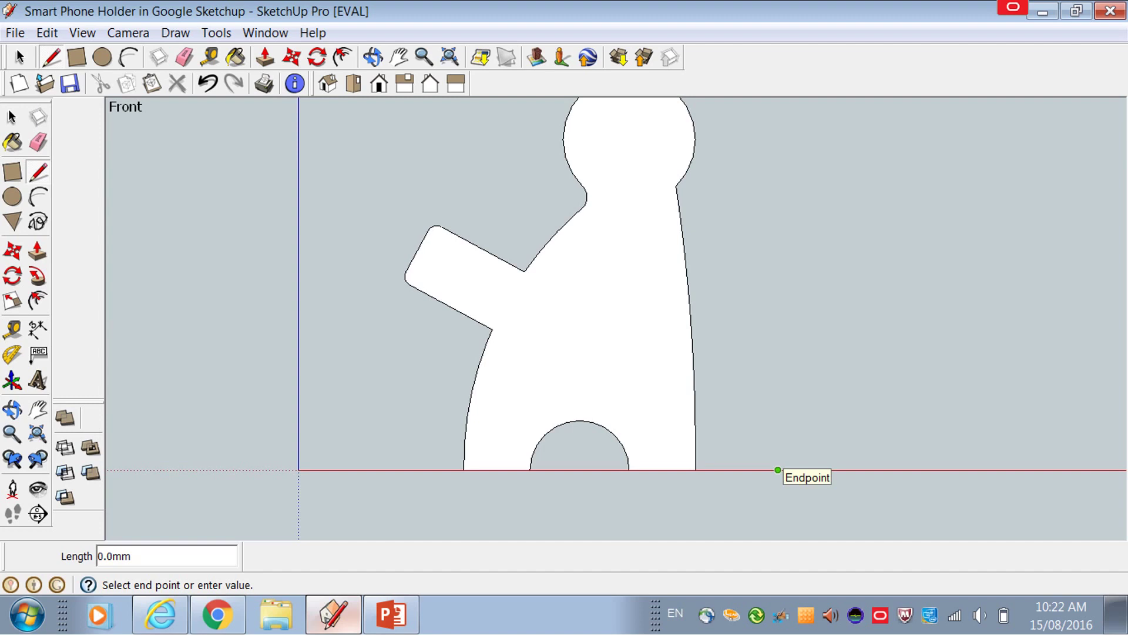
Draw the back edge beside the figure: 60mm up, 3mm across, 63mm down
text(60)
key(Return)
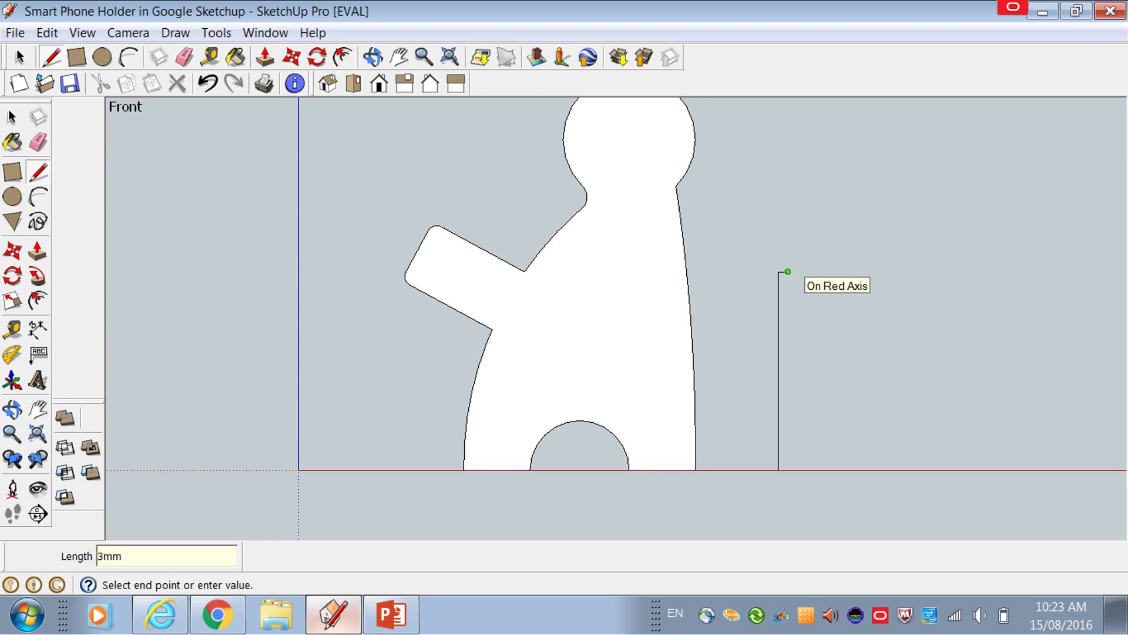
click(788, 271)
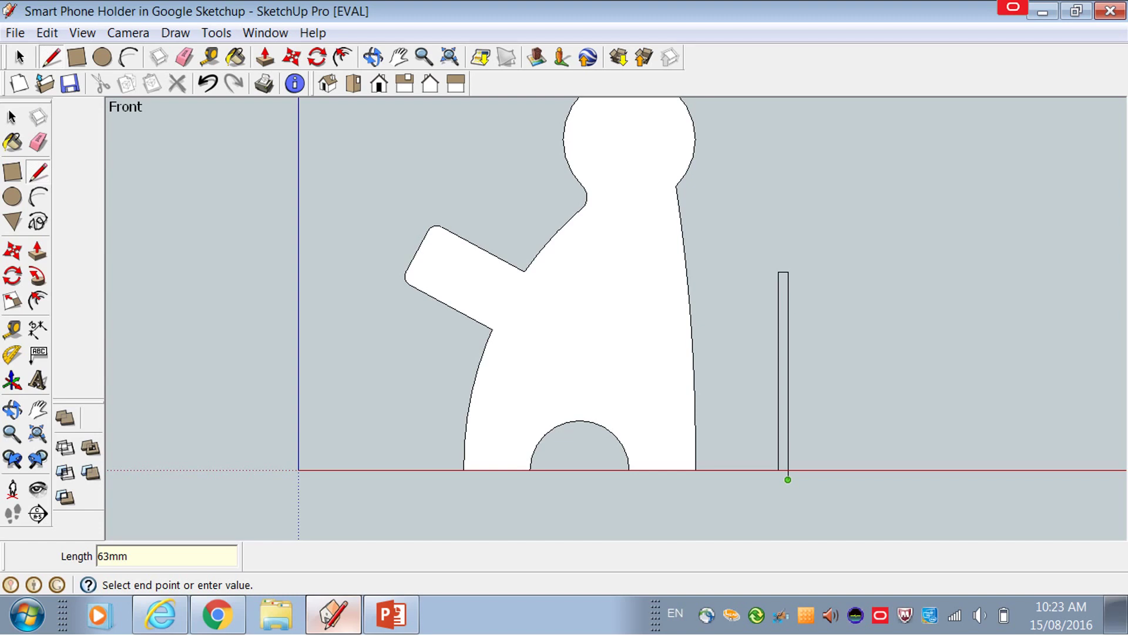
key(Return)
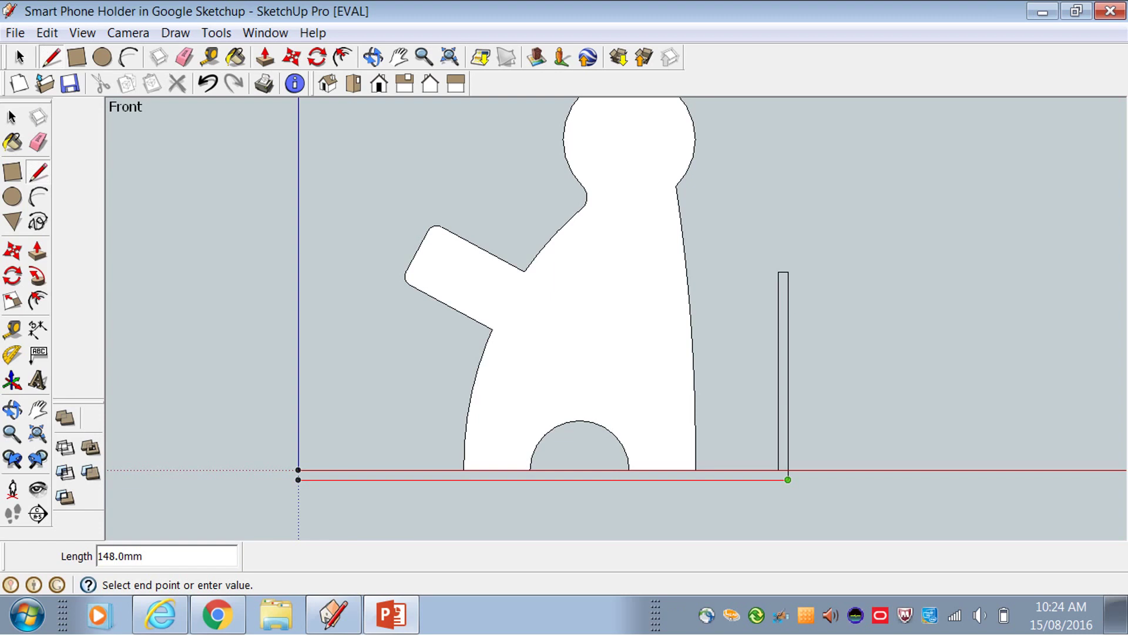
Draw the 15mm lip line left from the base corner and select it for rotation
scroll(168, 521, up, 5)
text(15mm)
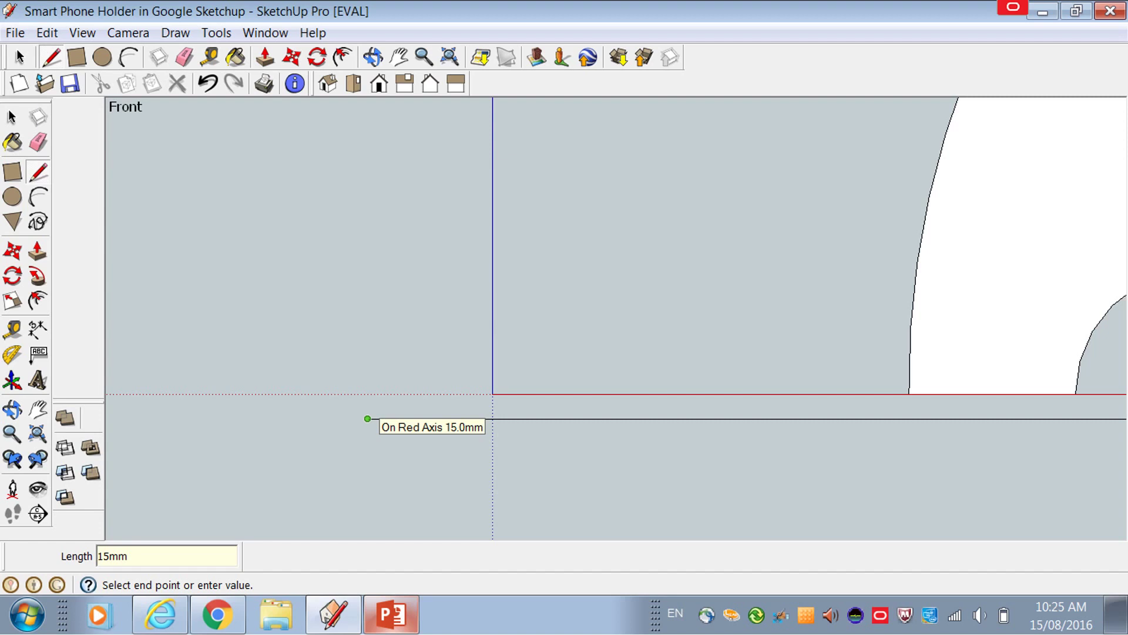
key(Return)
click(11, 117)
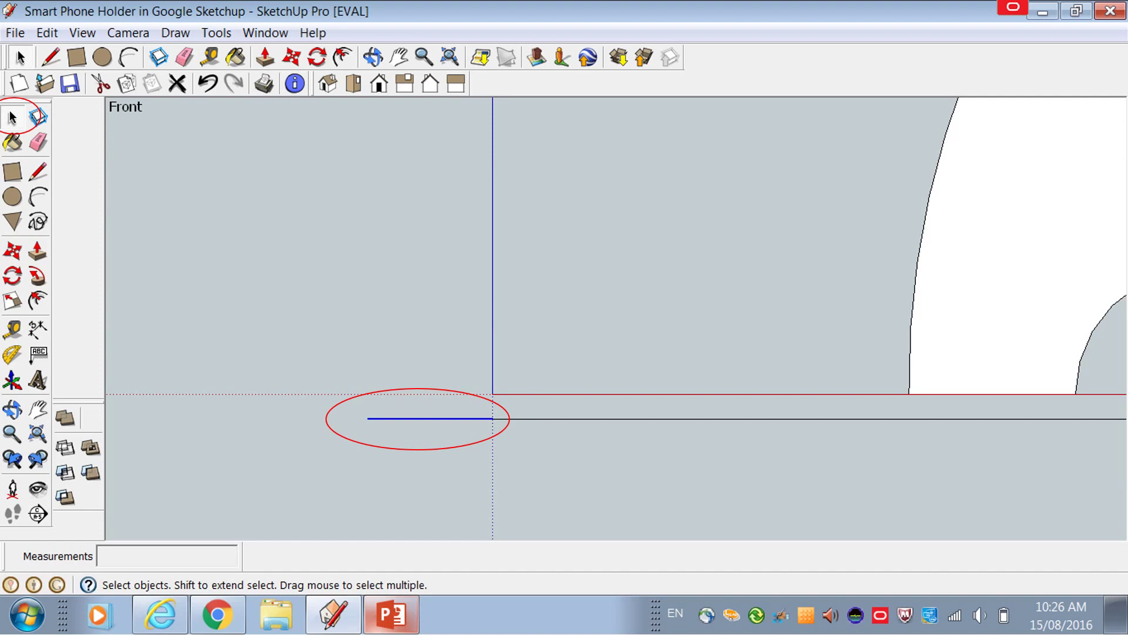
click(13, 276)
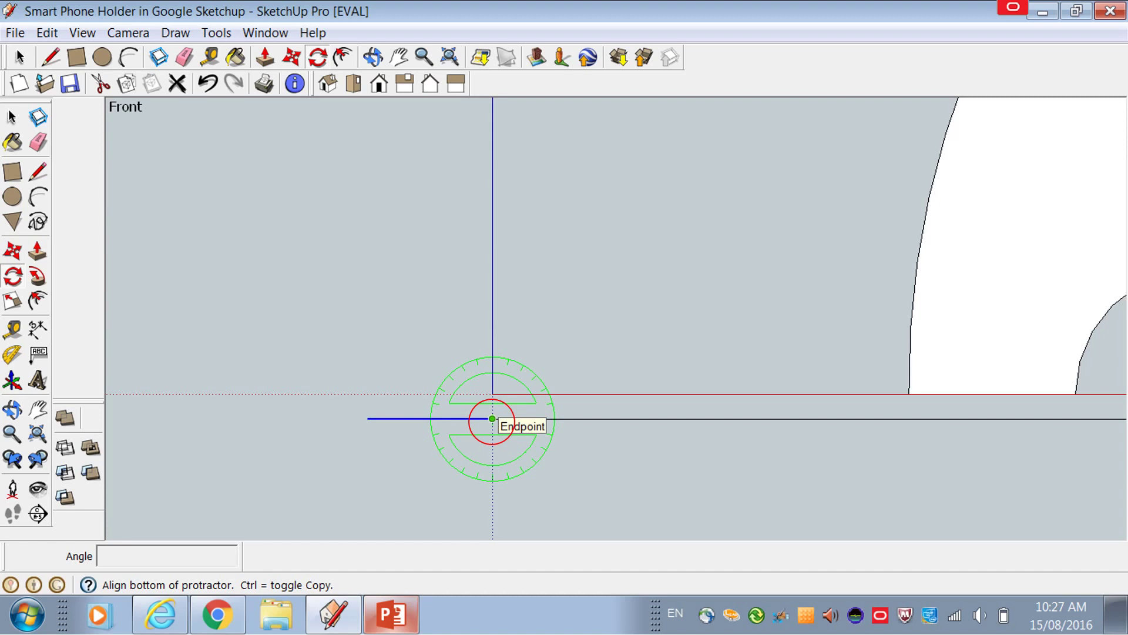
Tilt the 15mm lip upward about its endpoint and start moving the line into place
click(368, 419)
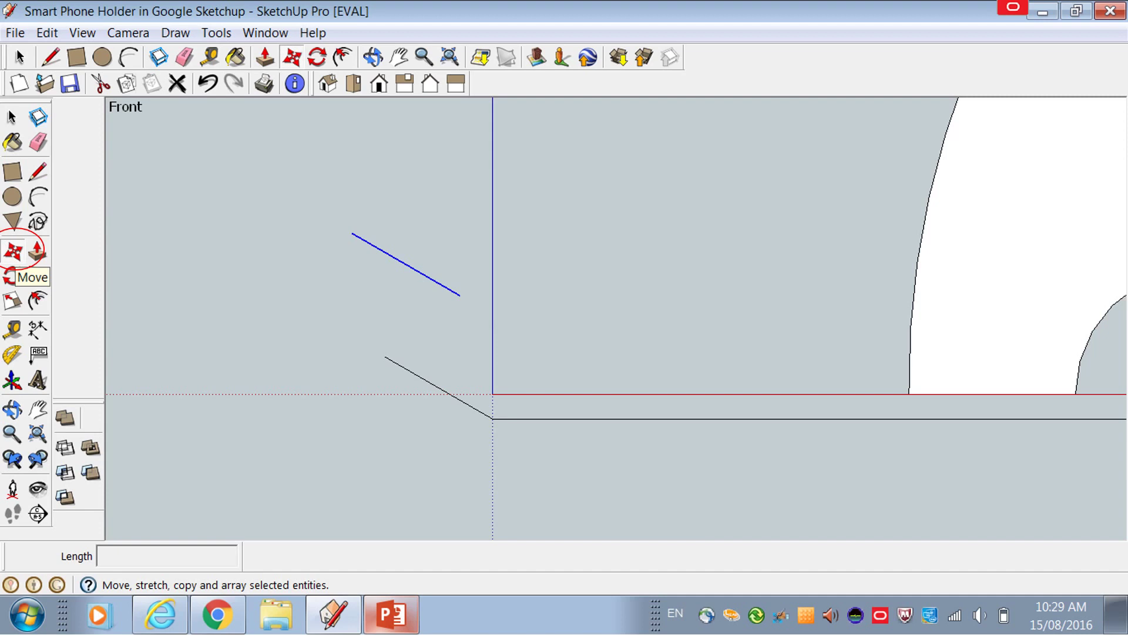
click(13, 252)
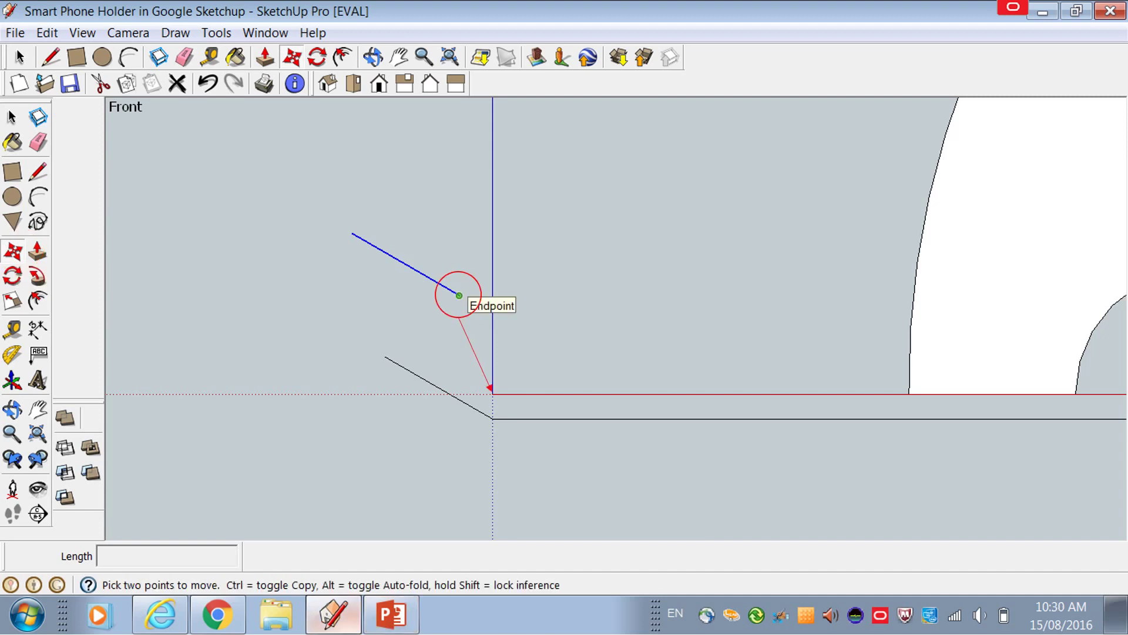
click(459, 295)
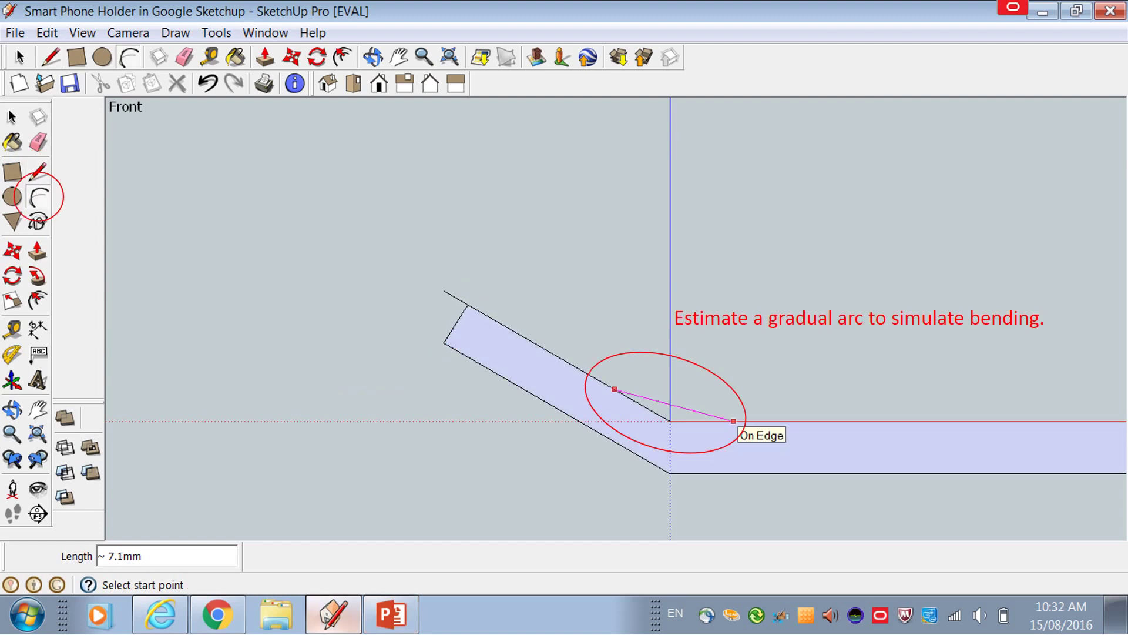
Round the lip bend with tangent arcs, then erase the leftover edges
click(734, 421)
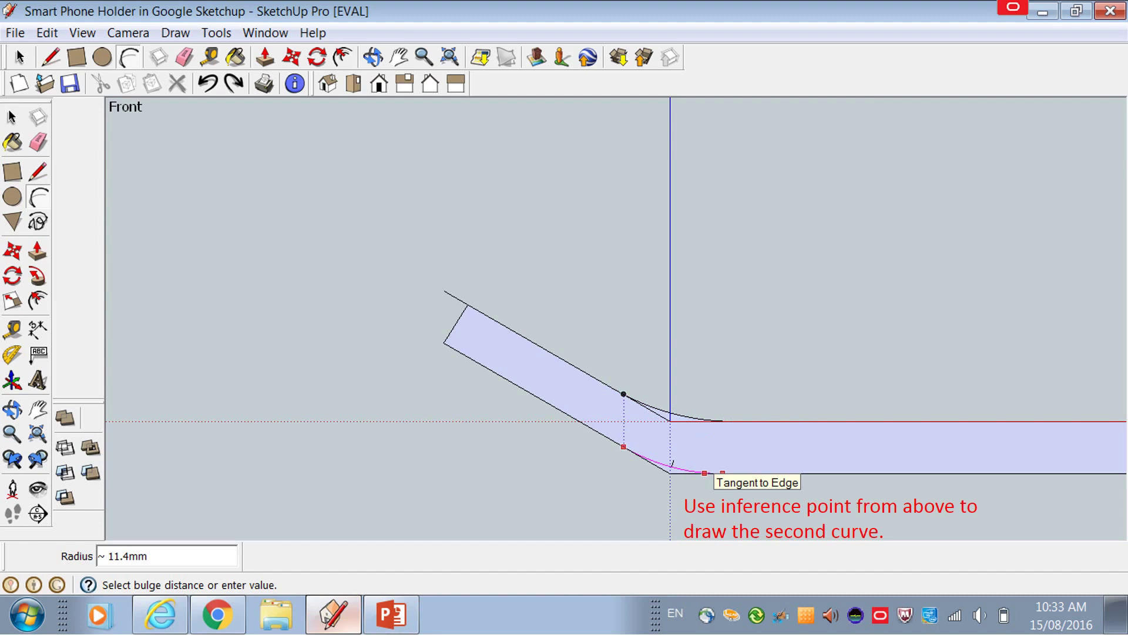
click(705, 472)
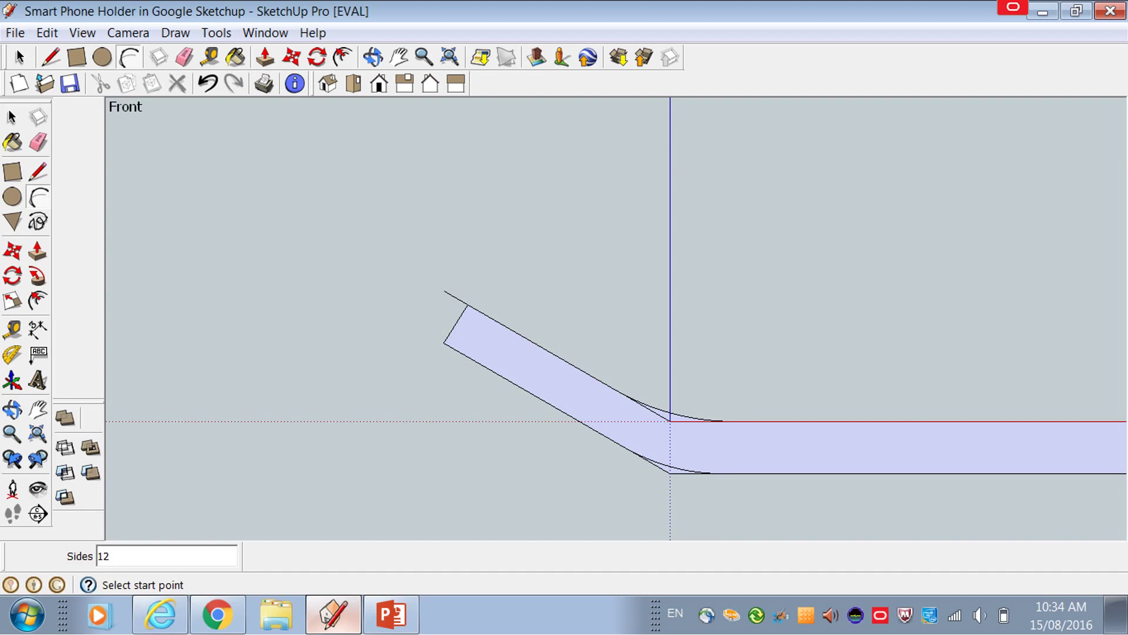
key(e)
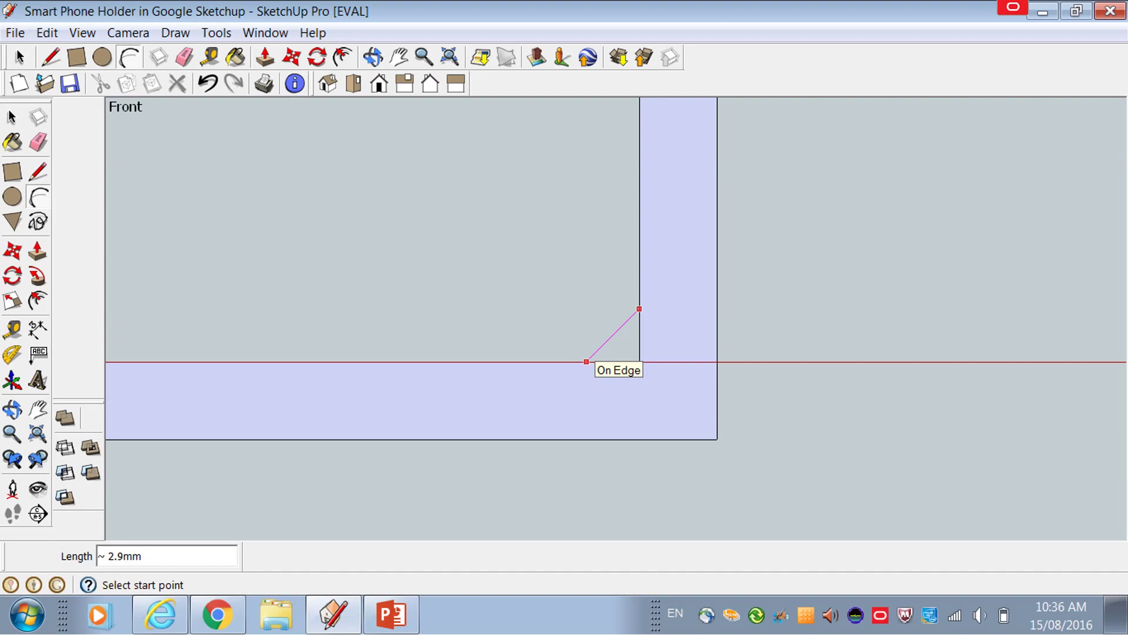
Round the right-angle back corner with a tangent arc matching the lip bend
click(587, 361)
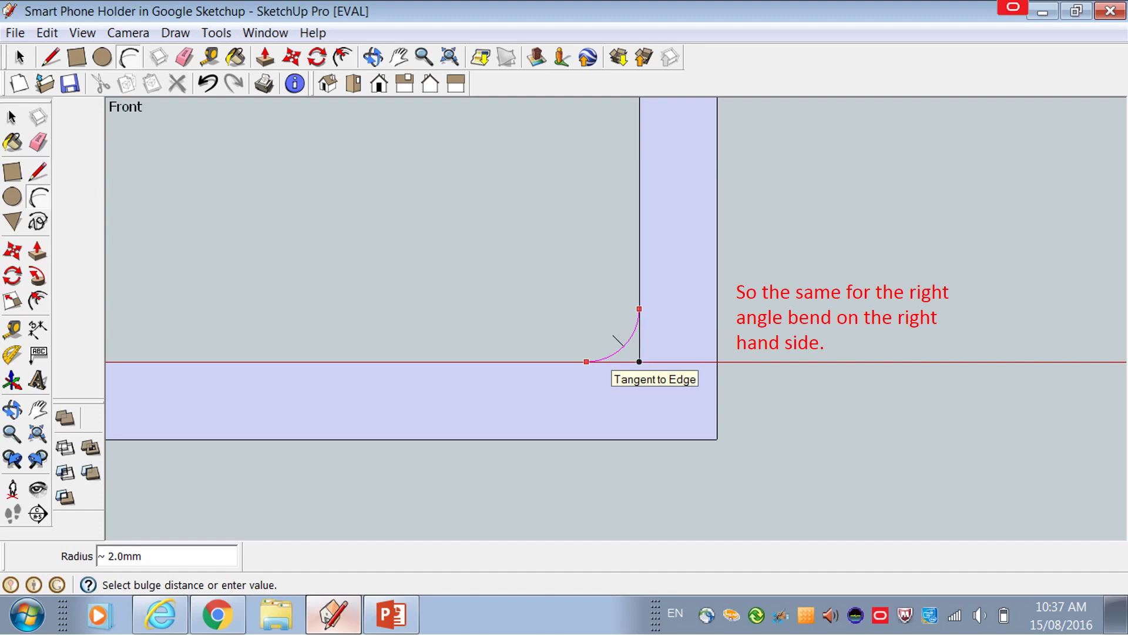
click(602, 356)
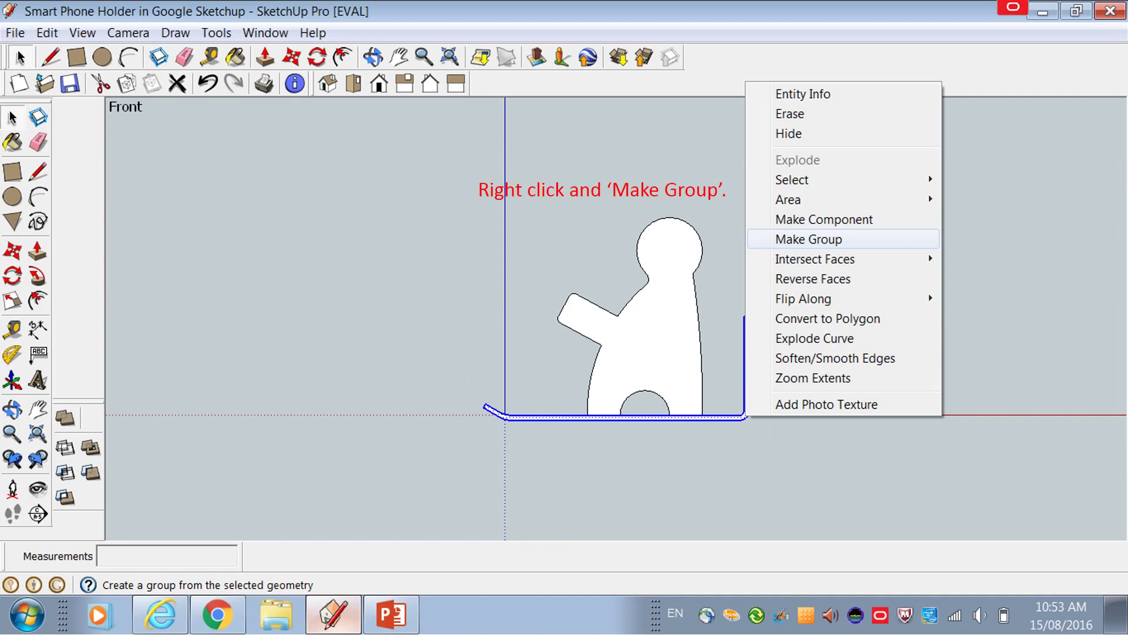
Make the bent plate profile into a group
click(809, 238)
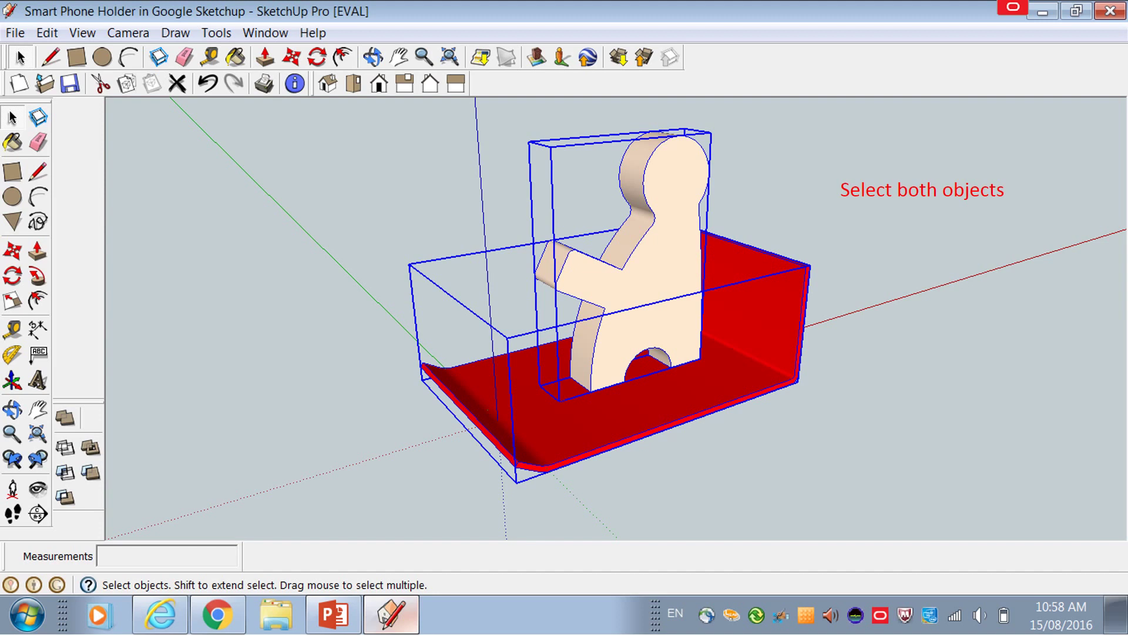
Lock both the selected figure and base groups
right_click(650, 285)
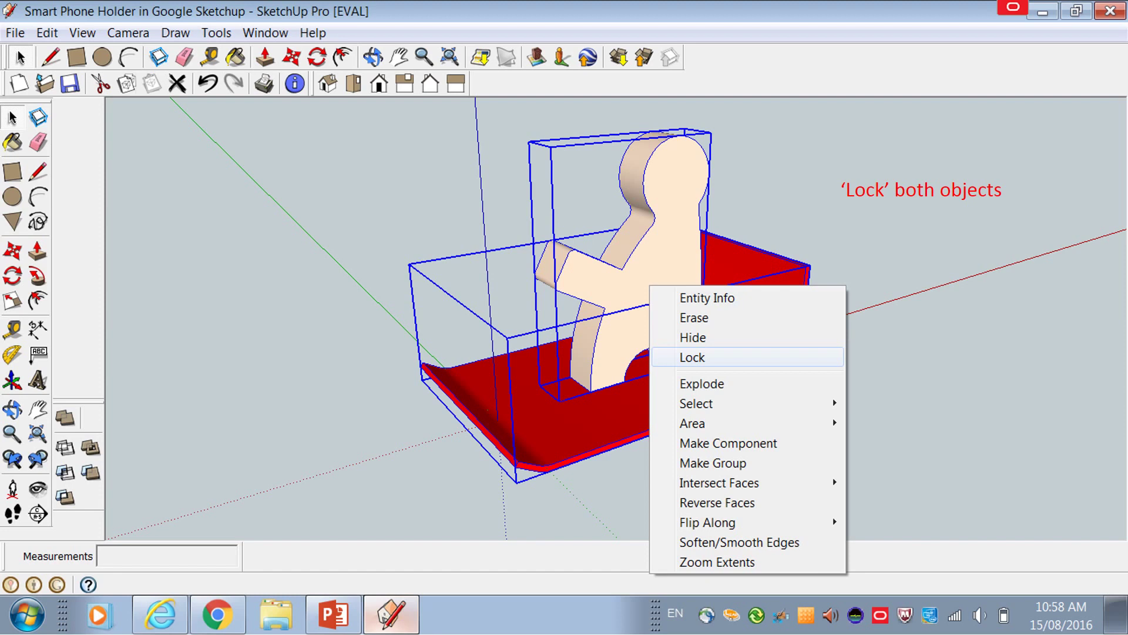
click(692, 357)
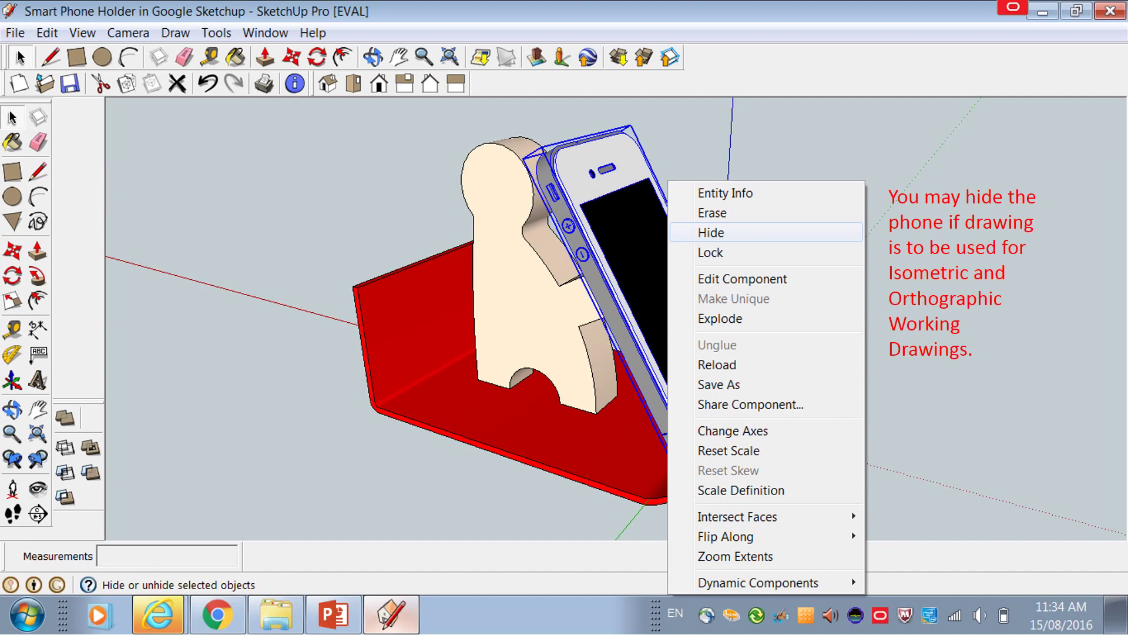
Hide the phone model, leaving the figure on the red base
click(711, 232)
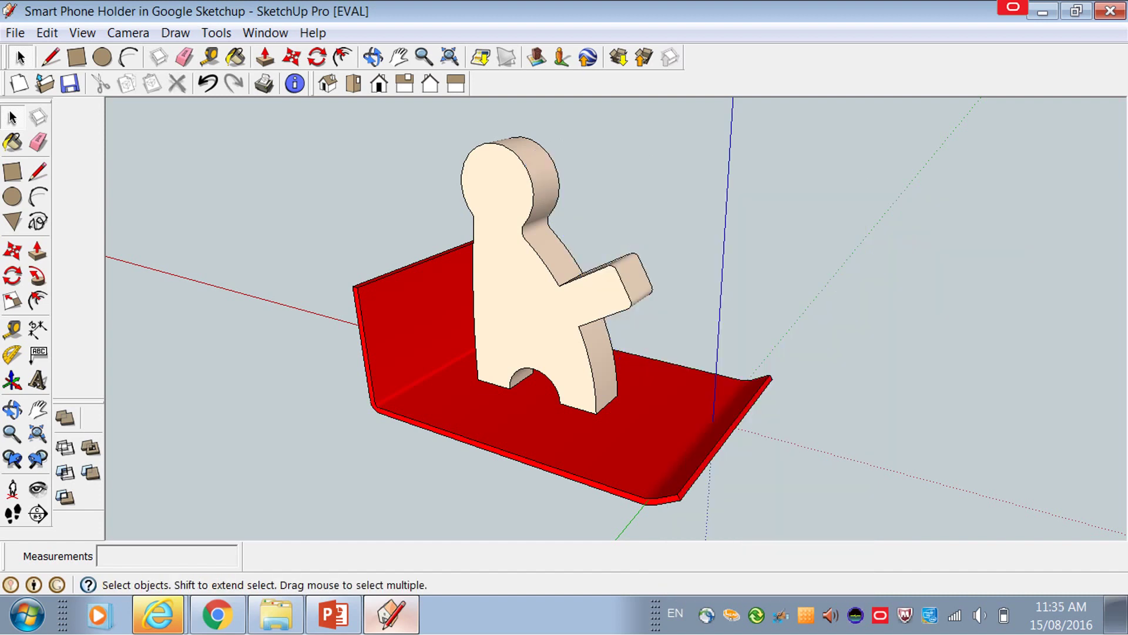